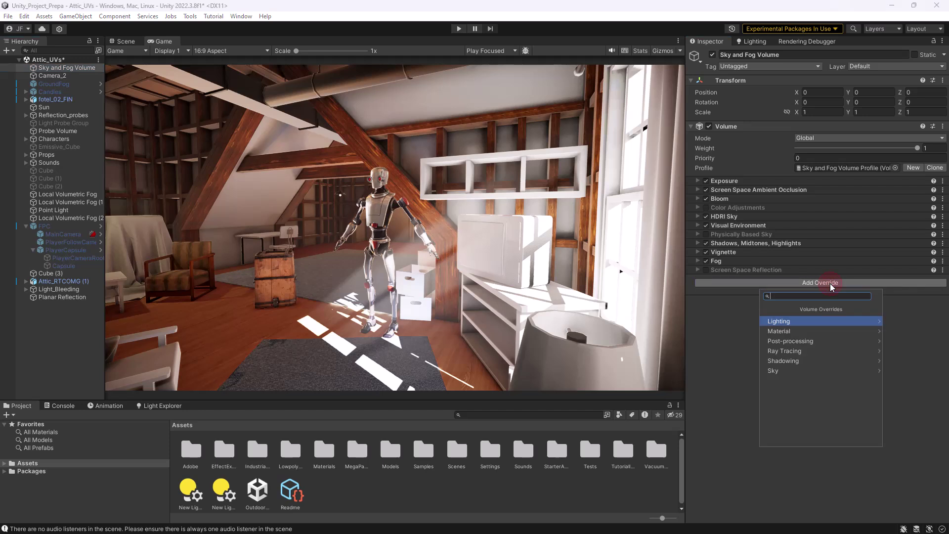
Add a Depth Of Field override to the Sky and Fog Volume and set its Focus Mode to Physical Camera.
{"action": "type", "text": "depth"}
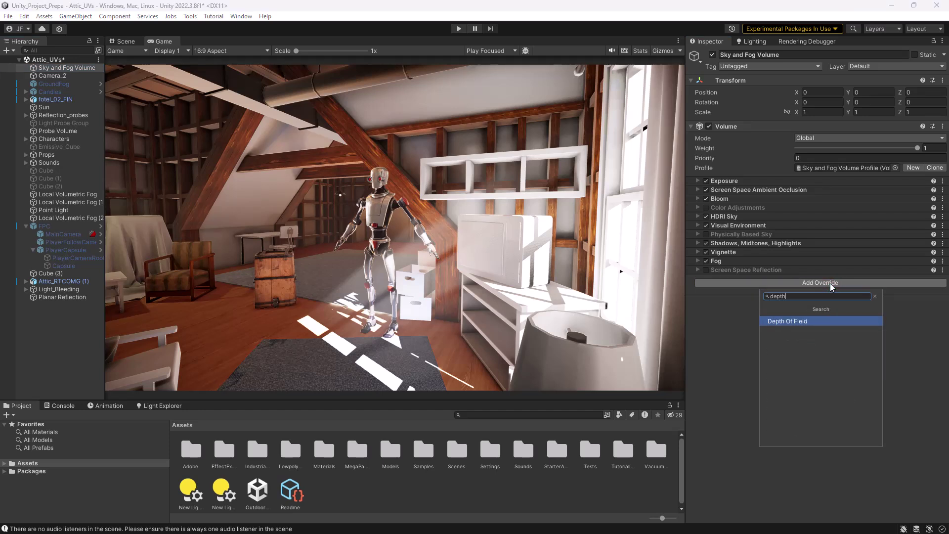
{"action": "left_click", "coordinate": [827, 321]}
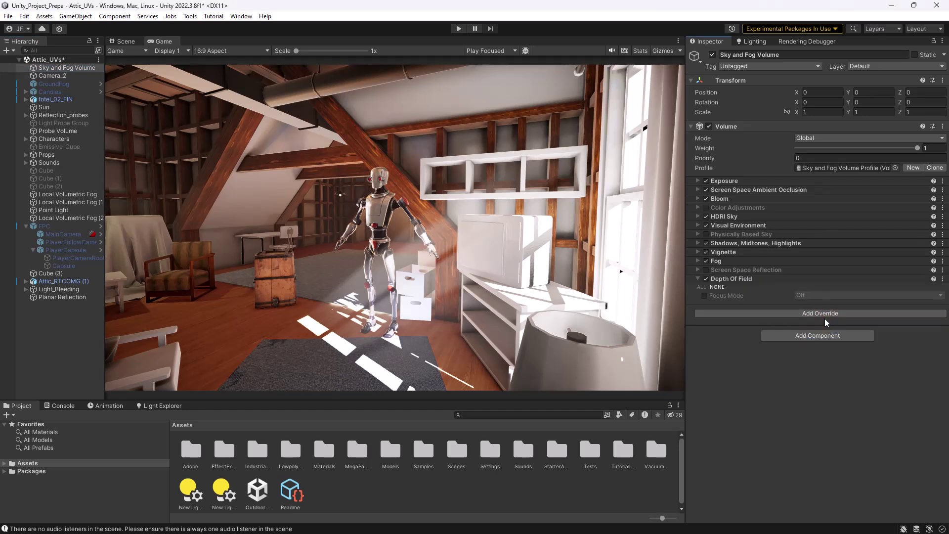
{"action": "left_click", "coordinate": [704, 296]}
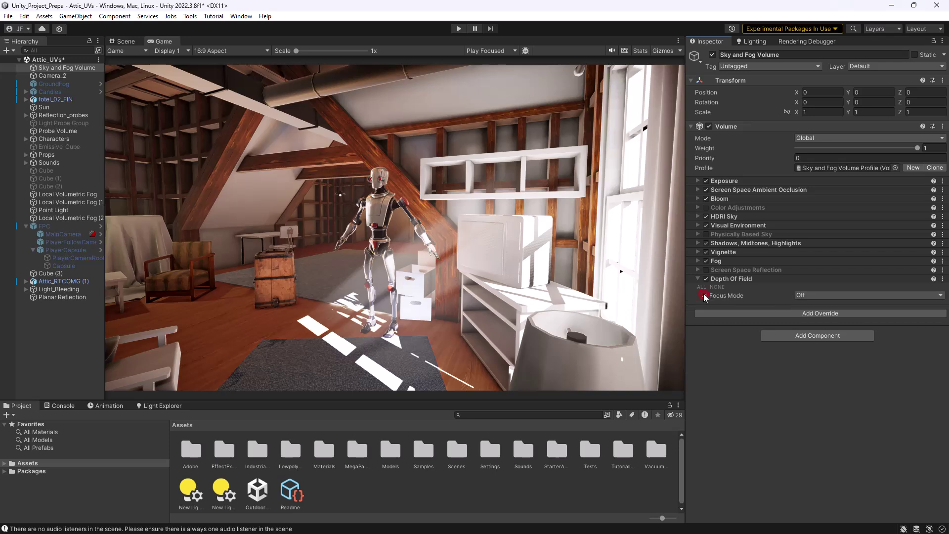
{"action": "left_click", "coordinate": [830, 295]}
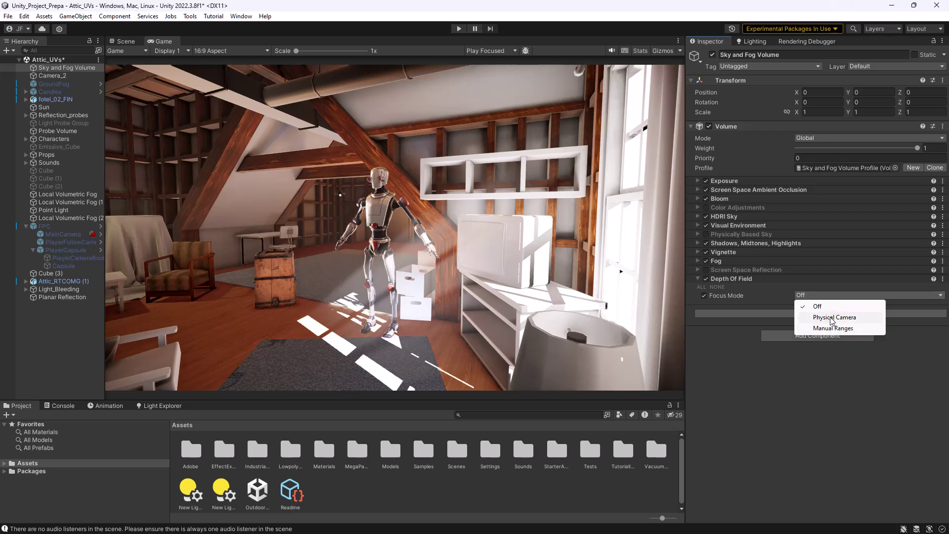
{"action": "left_click", "coordinate": [823, 319]}
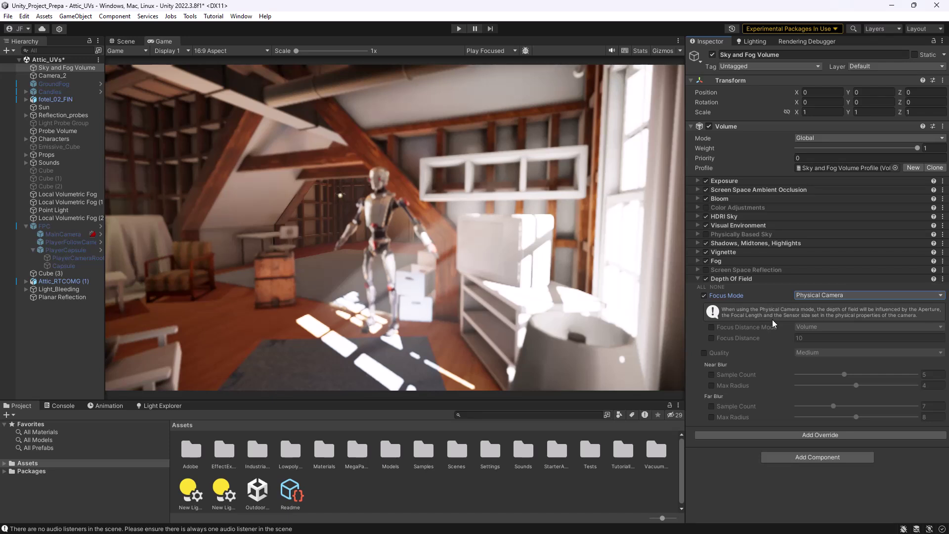
Set the lens aperture of Camera_2 to its minimum, f/0.7.
{"action": "left_click", "coordinate": [54, 76]}
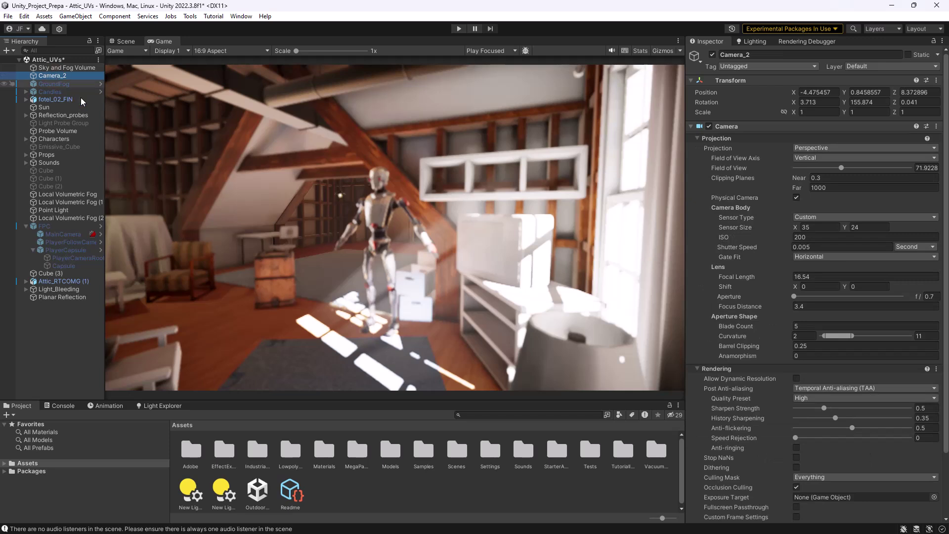
{"action": "scroll", "coordinate": [759, 295], "scroll_direction": "down", "scroll_amount": 1}
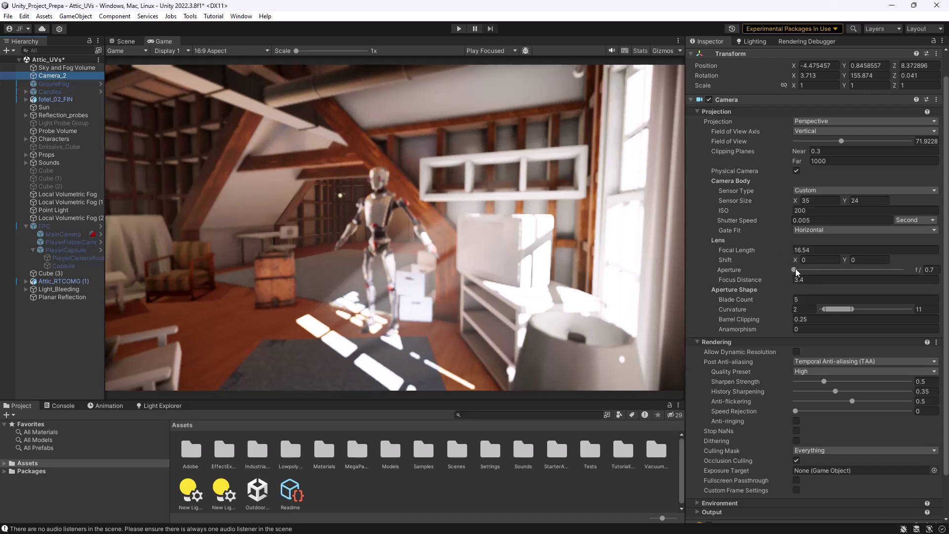
{"action": "left_click_drag", "start_coordinate": [796, 269], "coordinate": [775, 272]}
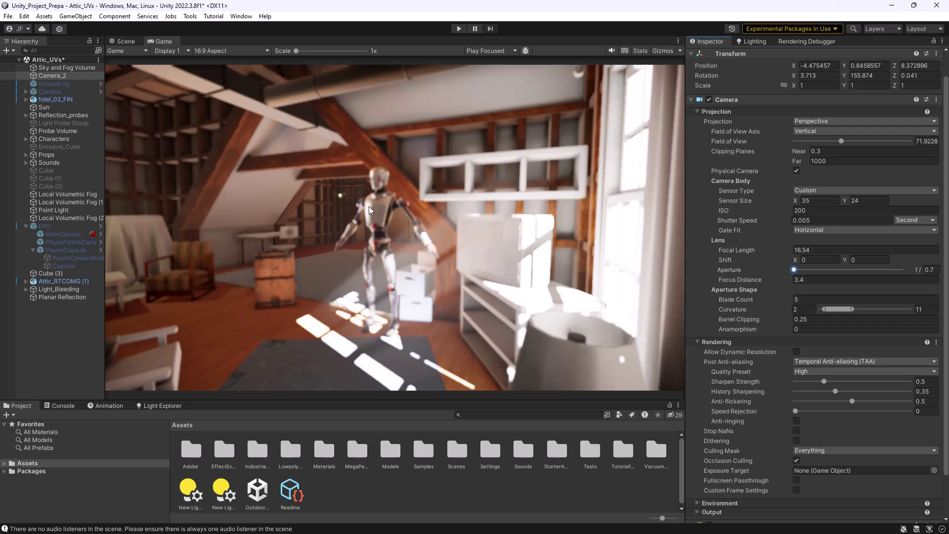
Override the Focus Distance Mode in the Sky and Fog Volume's Depth Of Field and set it to Camera.
{"action": "left_click", "coordinate": [72, 68]}
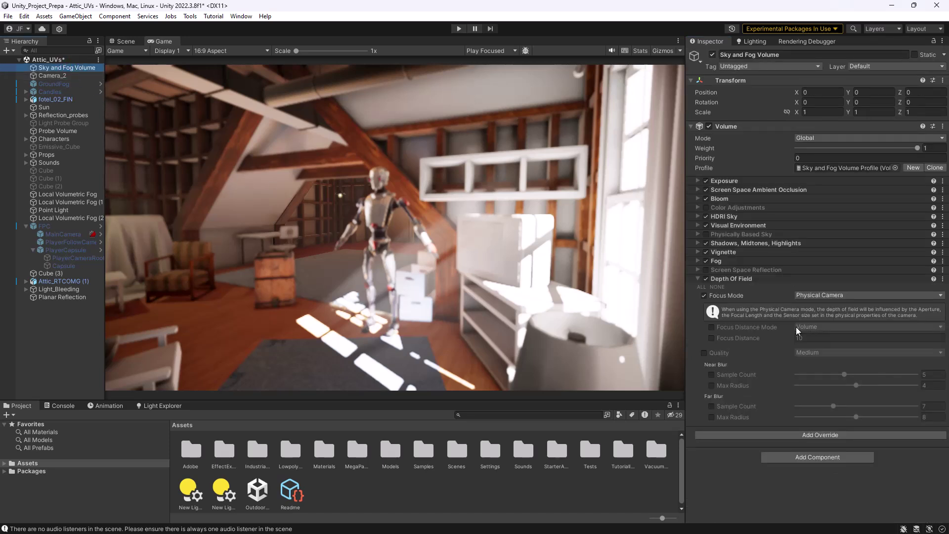
{"action": "left_click", "coordinate": [711, 328]}
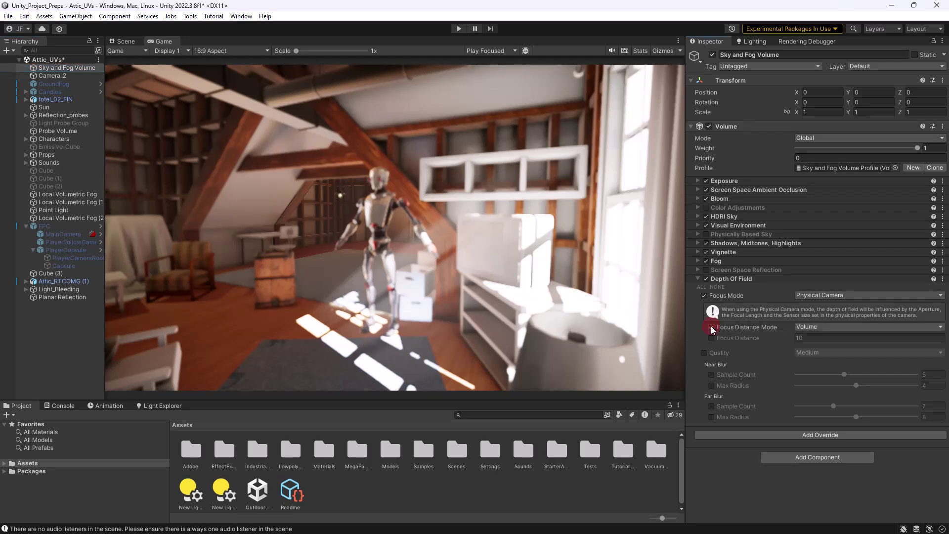
{"action": "left_click", "coordinate": [811, 327]}
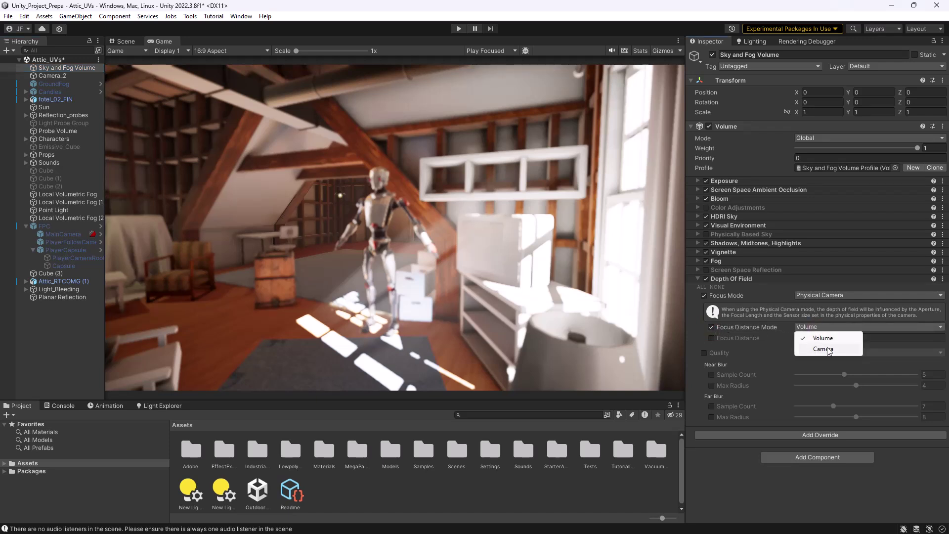
{"action": "left_click", "coordinate": [824, 348]}
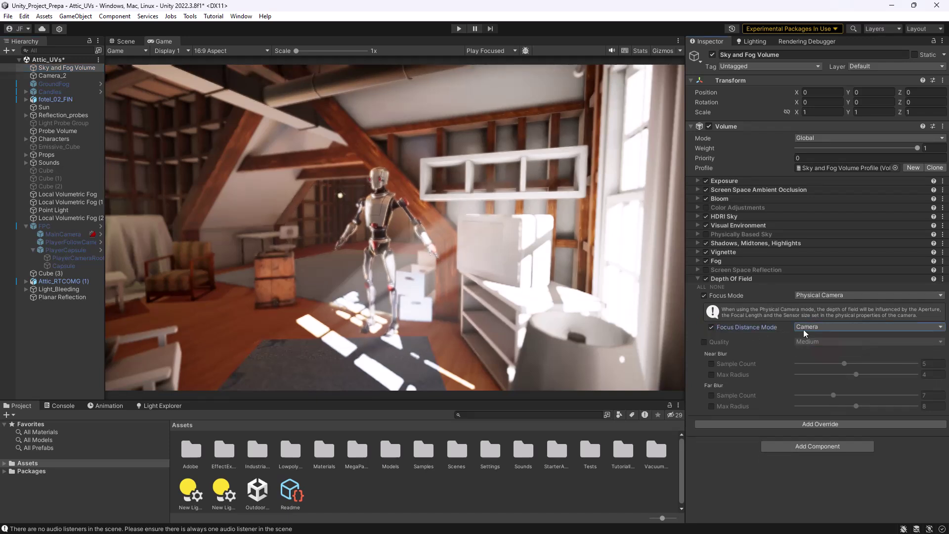
Set the Focus Distance of Camera_2 to 3.28.
{"action": "left_click", "coordinate": [67, 76]}
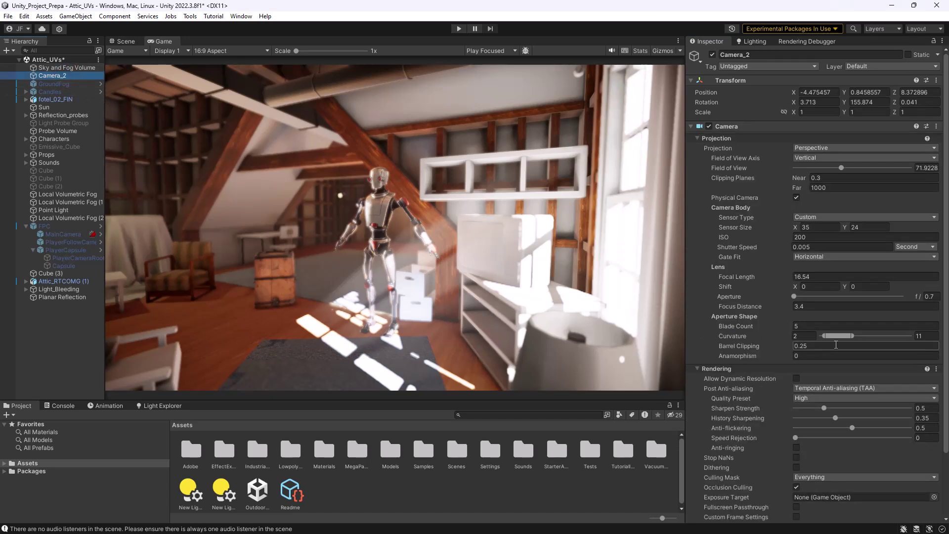
{"action": "mouse_move", "coordinate": [799, 296]}
{"action": "left_mouse_down"}
{"action": "mouse_move", "coordinate": [932, 302]}
{"action": "mouse_move", "coordinate": [795, 296]}
{"action": "mouse_move", "coordinate": [791, 304]}
{"action": "mouse_move", "coordinate": [808, 305]}
{"action": "mouse_move", "coordinate": [771, 304]}
{"action": "mouse_move", "coordinate": [785, 303]}
{"action": "left_mouse_up"}
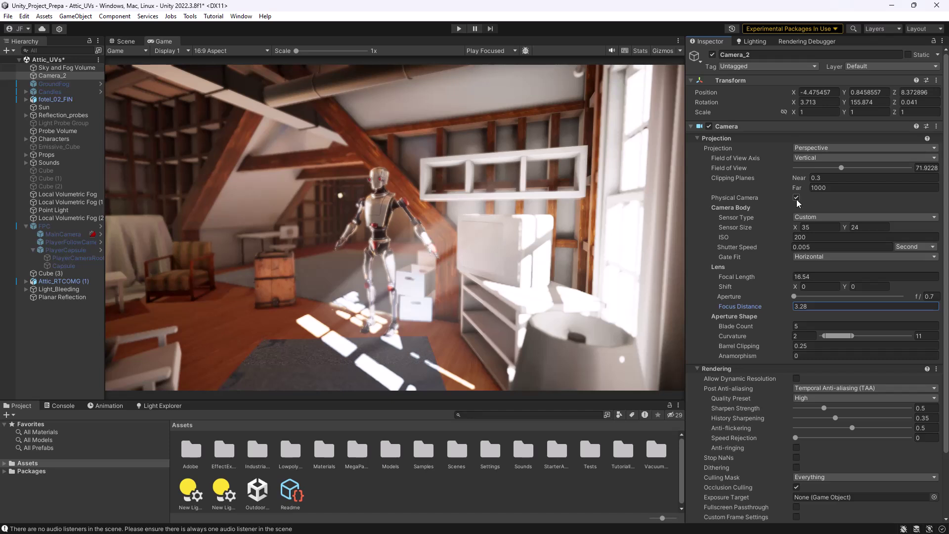
{"action": "left_click", "coordinate": [43, 227]}
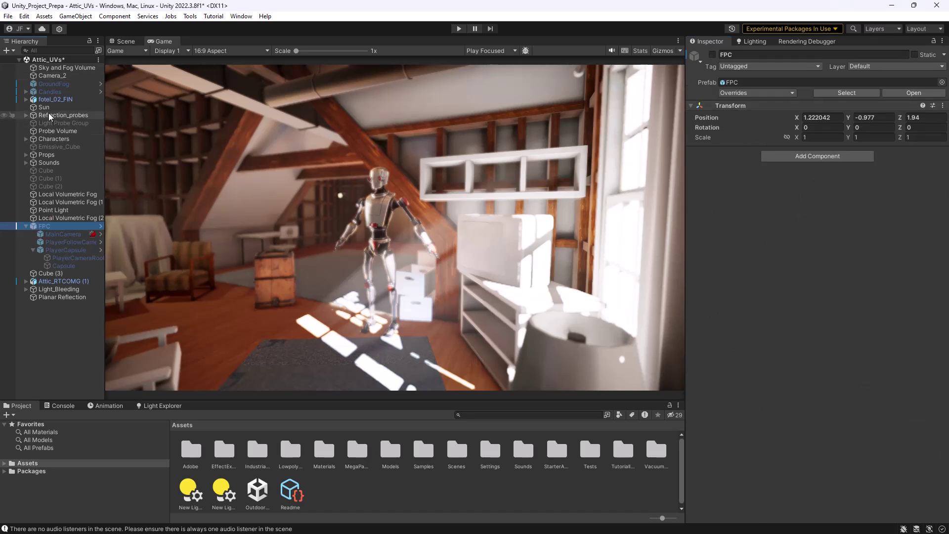
{"action": "left_click", "coordinate": [50, 75]}
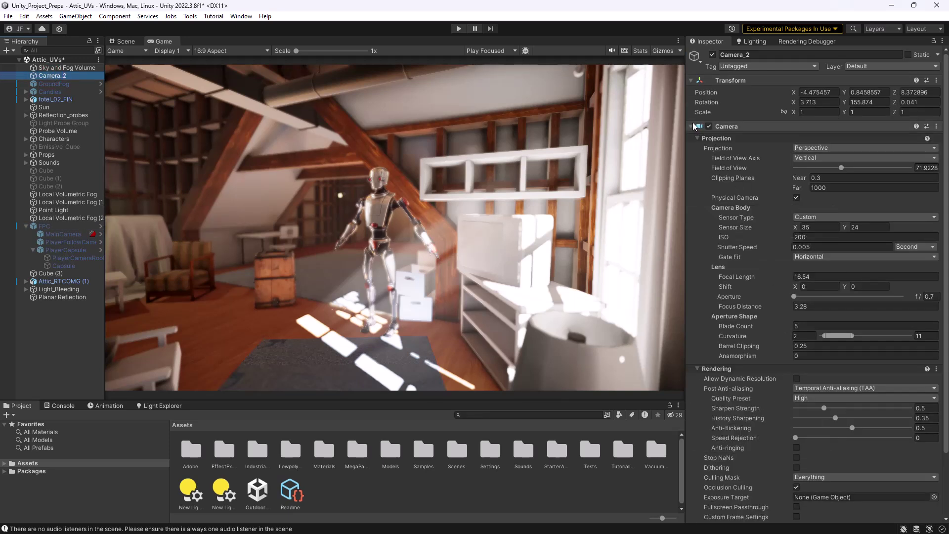
Change the Focus Mode of the Sky and Fog Volume's Depth Of Field to Manual Ranges.
{"action": "left_click", "coordinate": [66, 68]}
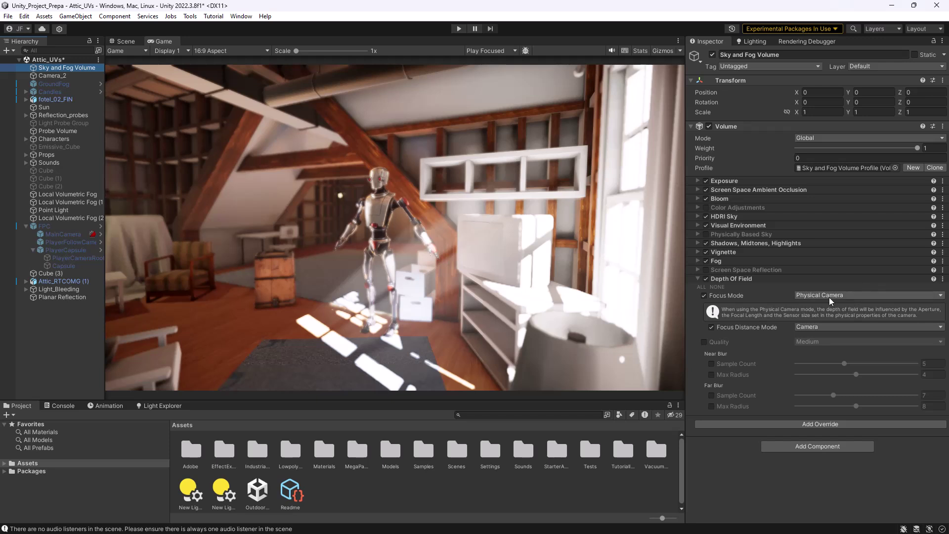
{"action": "left_click", "coordinate": [830, 298]}
{"action": "left_click", "coordinate": [833, 328]}
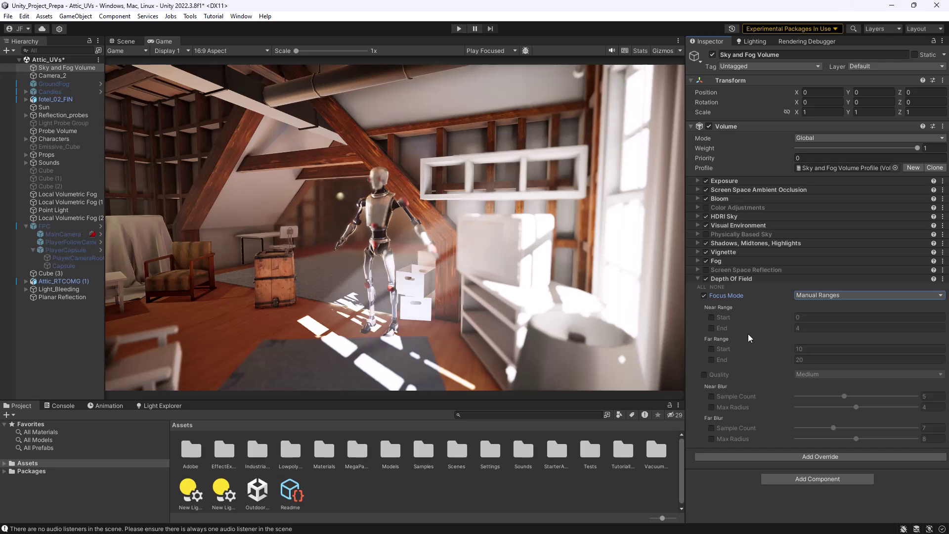
Override the Start and End of the Depth Of Field's Near Range and set End to 2.
{"action": "left_click", "coordinate": [712, 317]}
{"action": "left_click", "coordinate": [813, 328]}
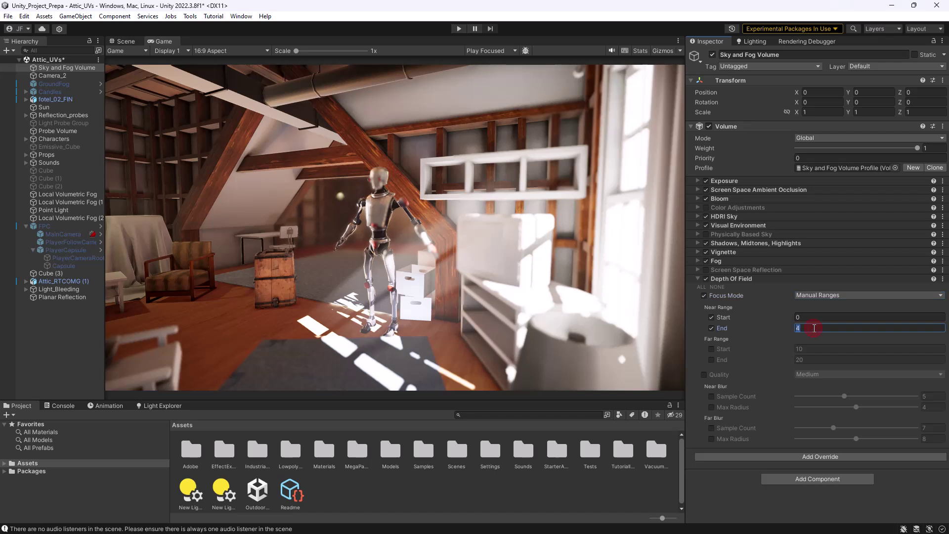
{"action": "type", "text": "3"}
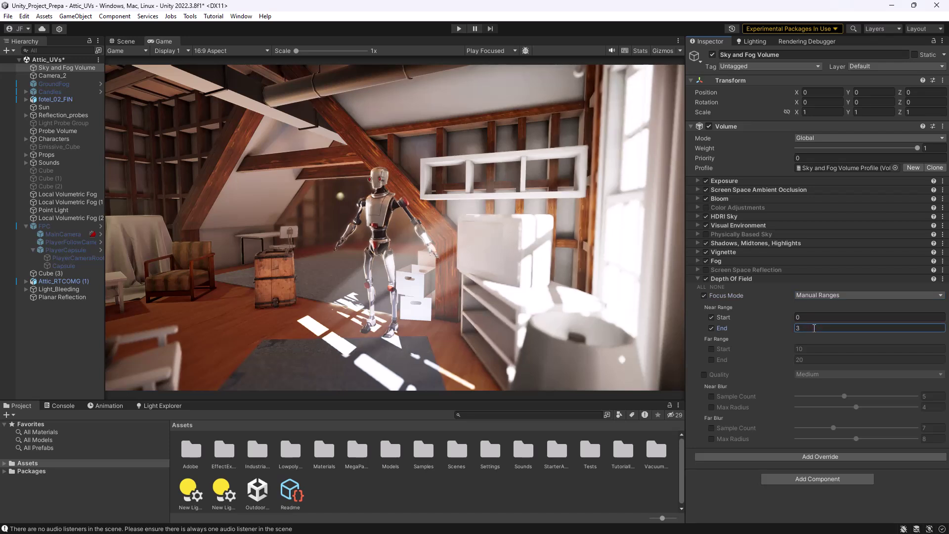
{"action": "mouse_move", "coordinate": [789, 329]}
{"action": "left_mouse_down"}
{"action": "mouse_move", "coordinate": [773, 328]}
{"action": "mouse_move", "coordinate": [794, 321]}
{"action": "mouse_move", "coordinate": [785, 321]}
{"action": "left_mouse_up"}
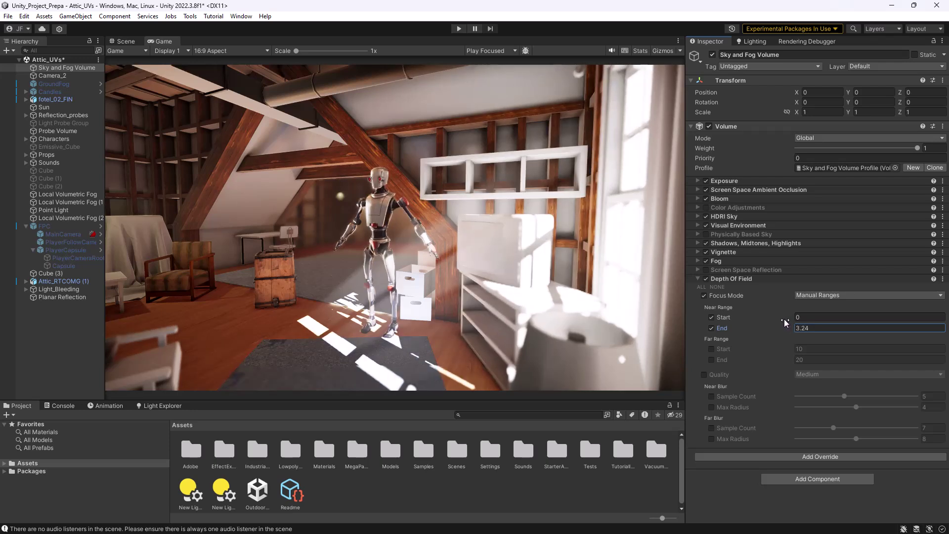
{"action": "left_click", "coordinate": [816, 328]}
{"action": "type", "text": "3"}
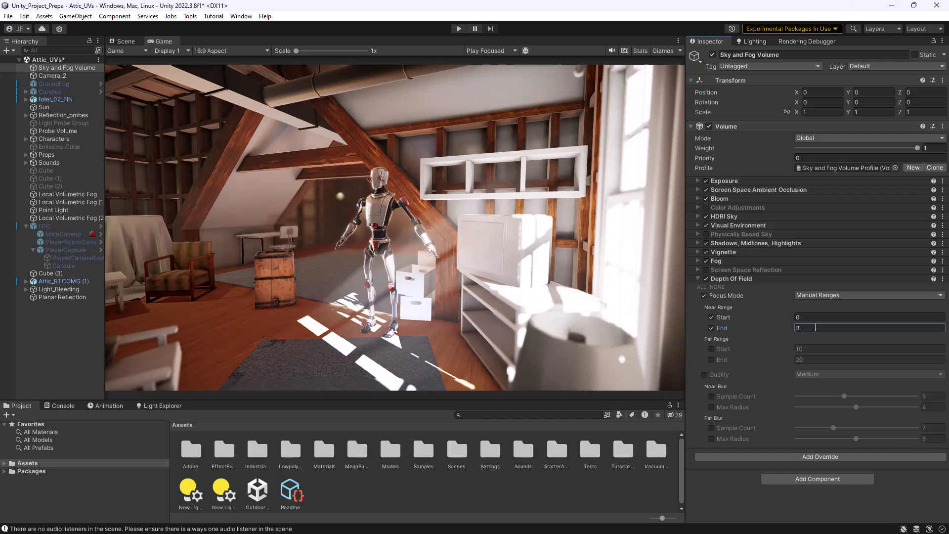
{"action": "key", "text": "BackSpace"}
{"action": "type", "text": "2"}
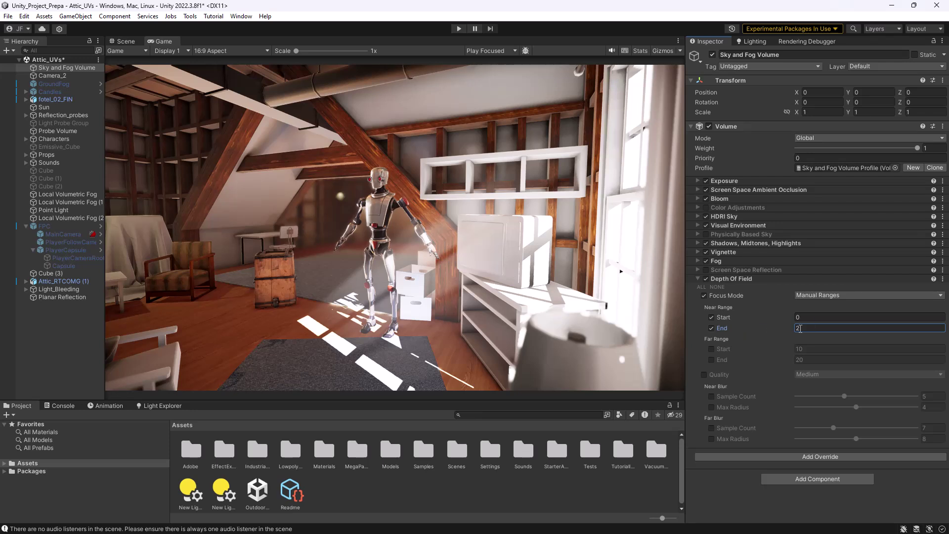
Override the Depth Of Field's Far Range with a Start of 5 and an End of 50.
{"action": "left_click", "coordinate": [712, 349]}
{"action": "left_click", "coordinate": [818, 349]}
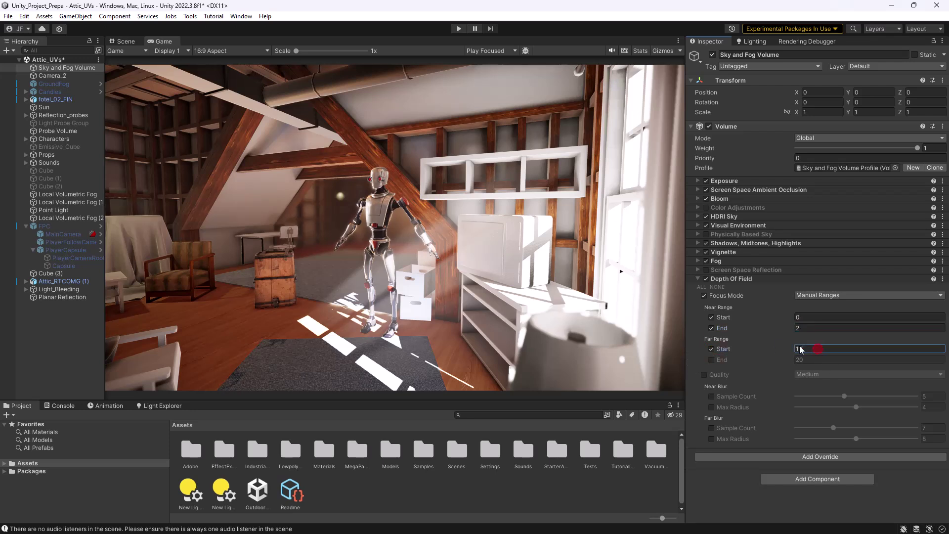
{"action": "left_click_drag", "start_coordinate": [800, 346], "coordinate": [780, 345]}
{"action": "type", "text": "6"}
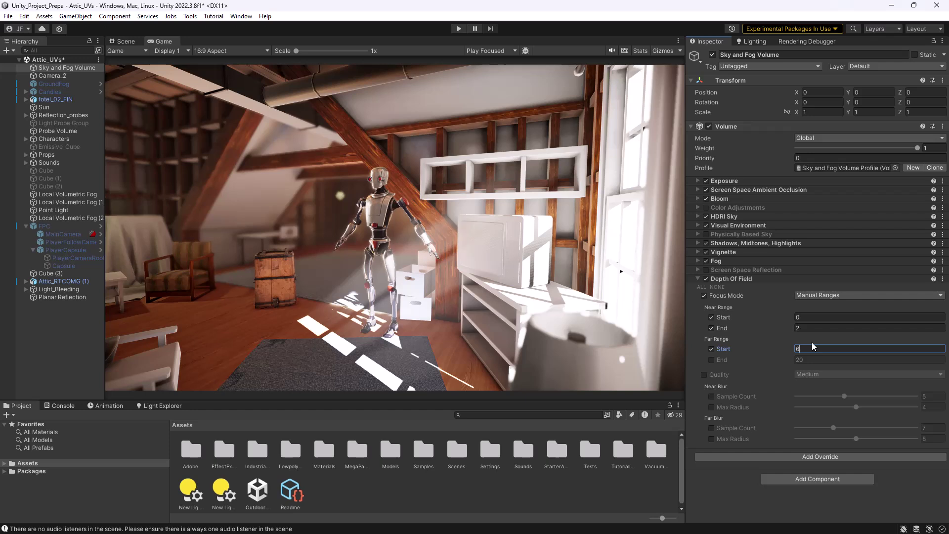
{"action": "key", "text": "BackSpace"}
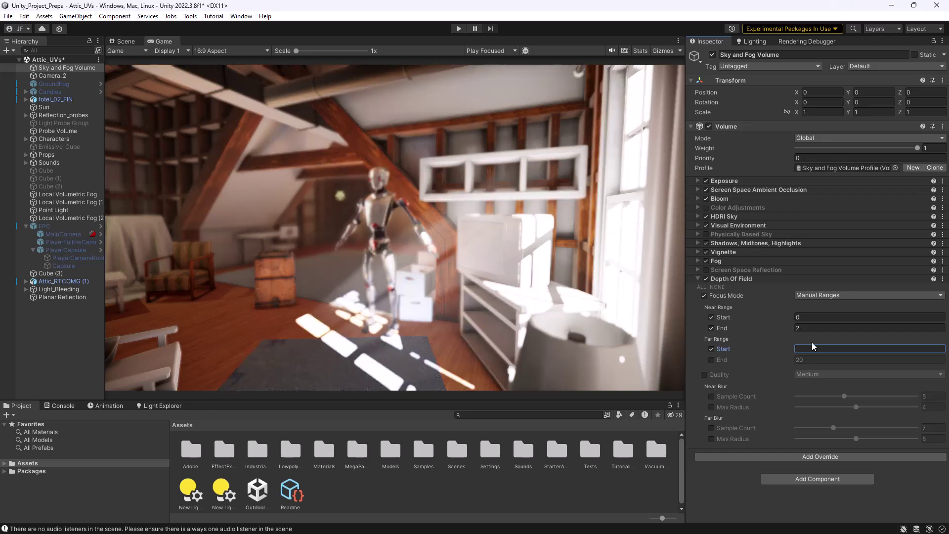
{"action": "type", "text": "5"}
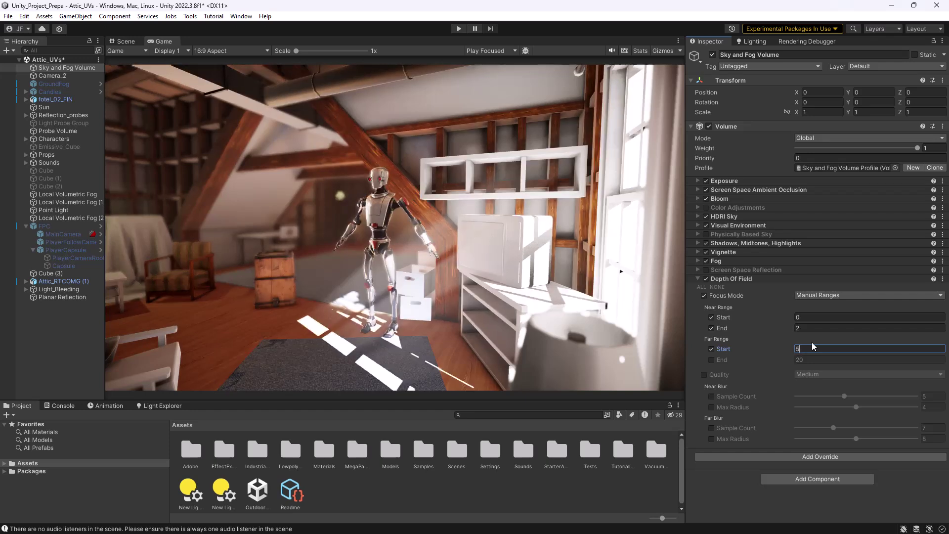
{"action": "left_click", "coordinate": [712, 360]}
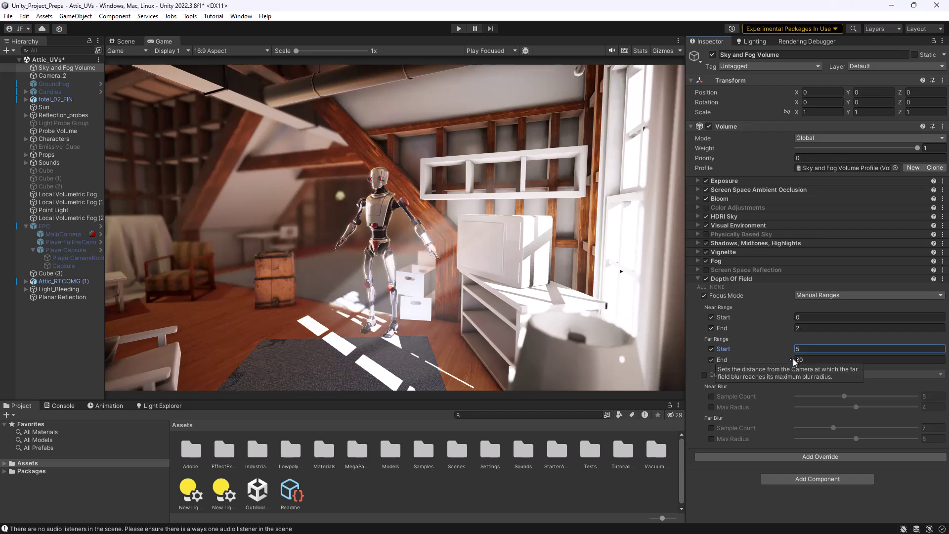
{"action": "left_click", "coordinate": [812, 358]}
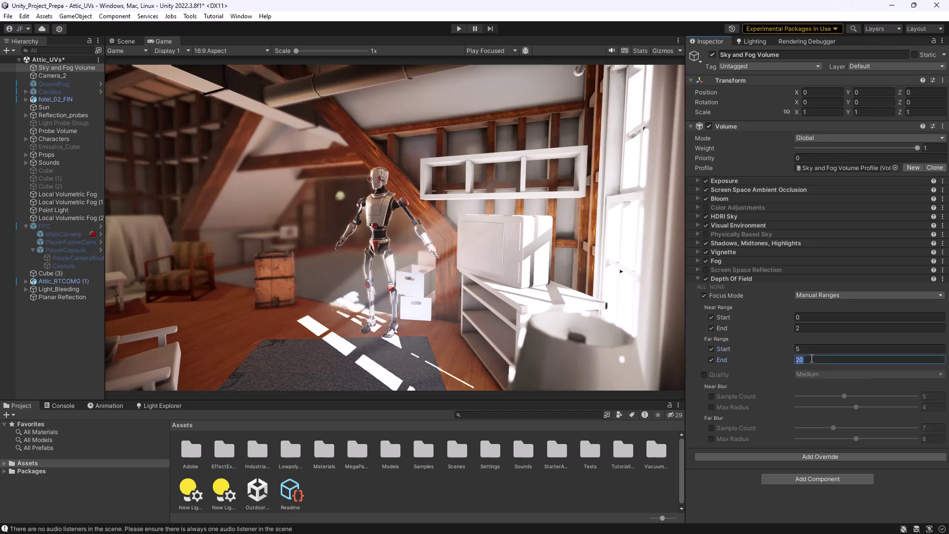
{"action": "type", "text": "50"}
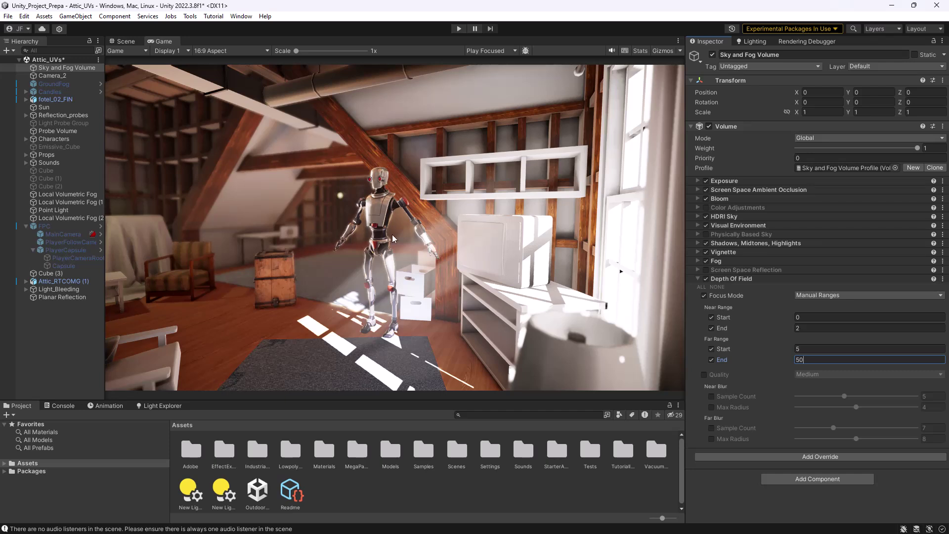
Override the Depth Of Field Quality, try the High preset, and set it back to Medium.
{"action": "left_click", "coordinate": [704, 375]}
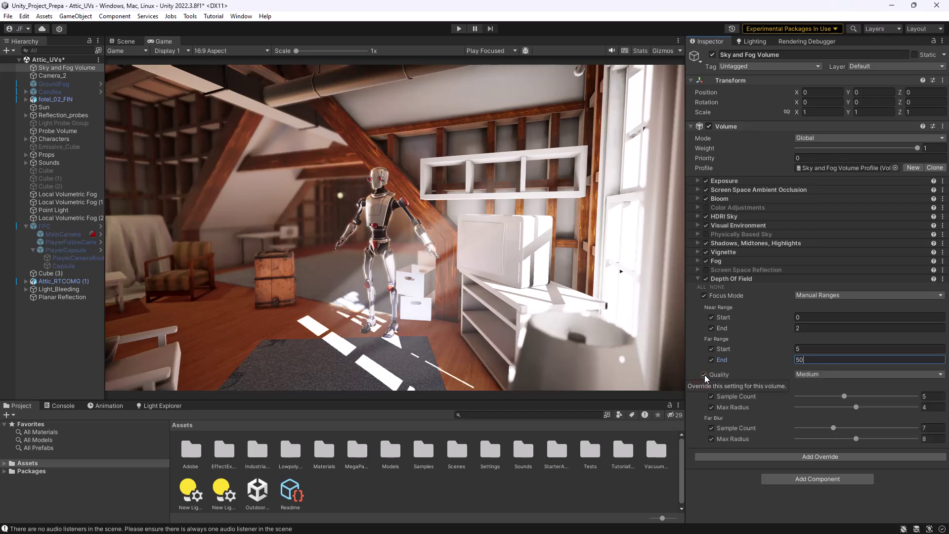
{"action": "left_click", "coordinate": [830, 375]}
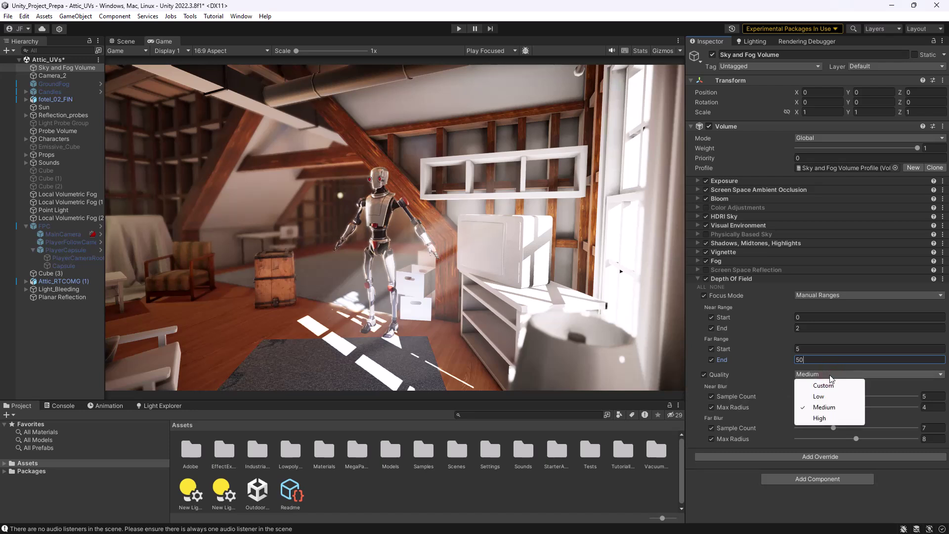
{"action": "left_click", "coordinate": [824, 419]}
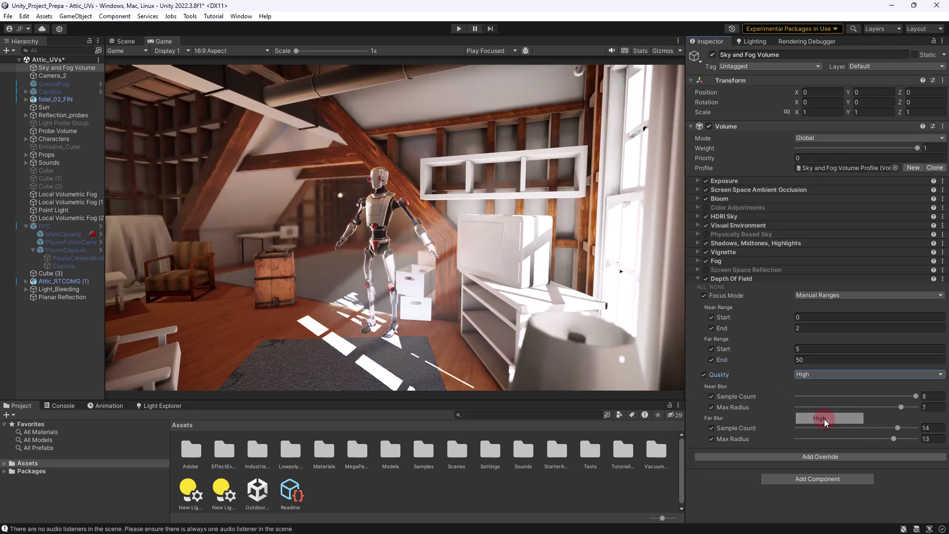
{"action": "left_click", "coordinate": [802, 375]}
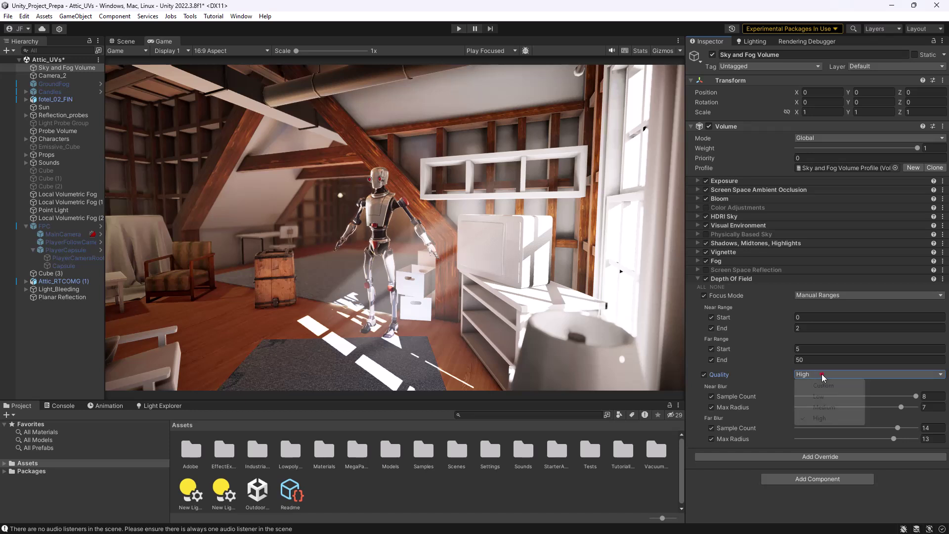
{"action": "left_click", "coordinate": [822, 407]}
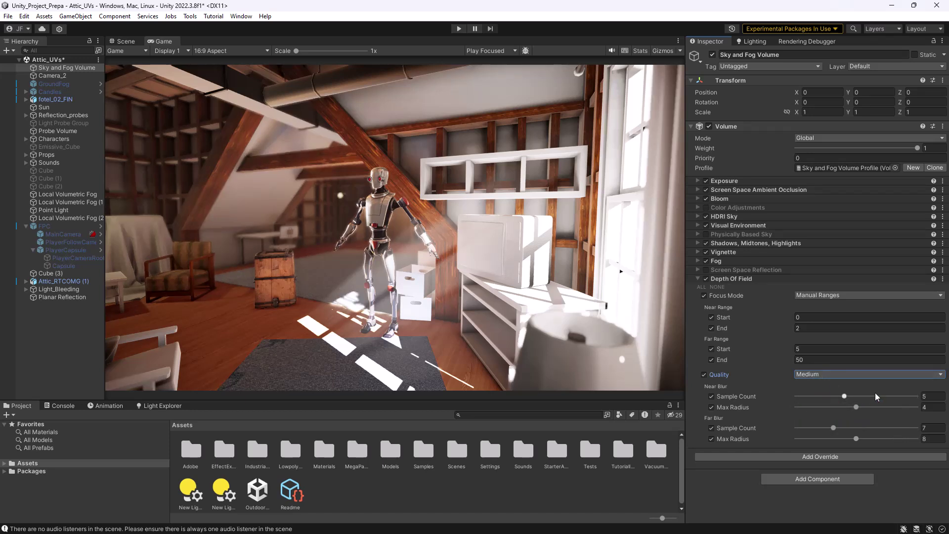
Set the Depth Of Field Quality to High, try a Near Blur Max Radius of 8, and restore the High preset.
{"action": "left_click", "coordinate": [829, 376]}
{"action": "left_click", "coordinate": [823, 419]}
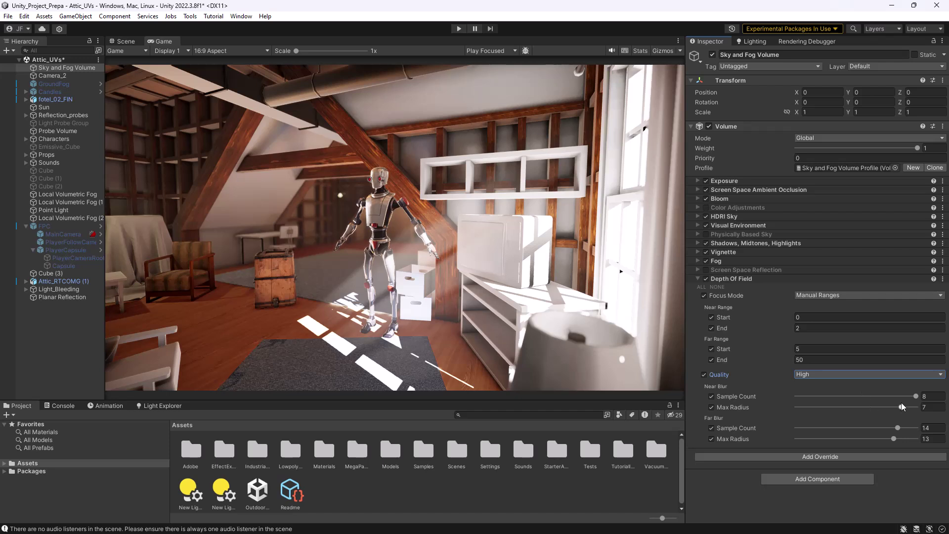
{"action": "left_click_drag", "start_coordinate": [903, 407], "coordinate": [917, 407]}
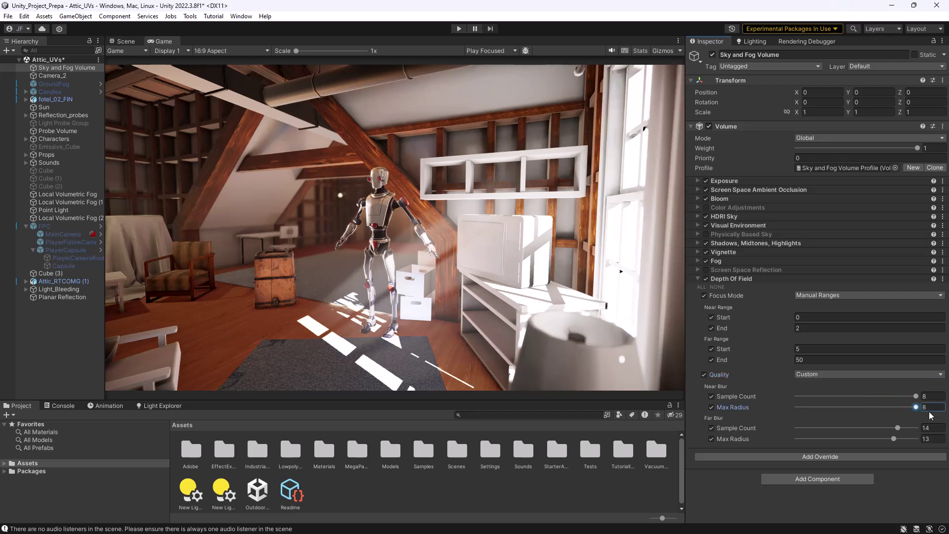
{"action": "left_click", "coordinate": [844, 375]}
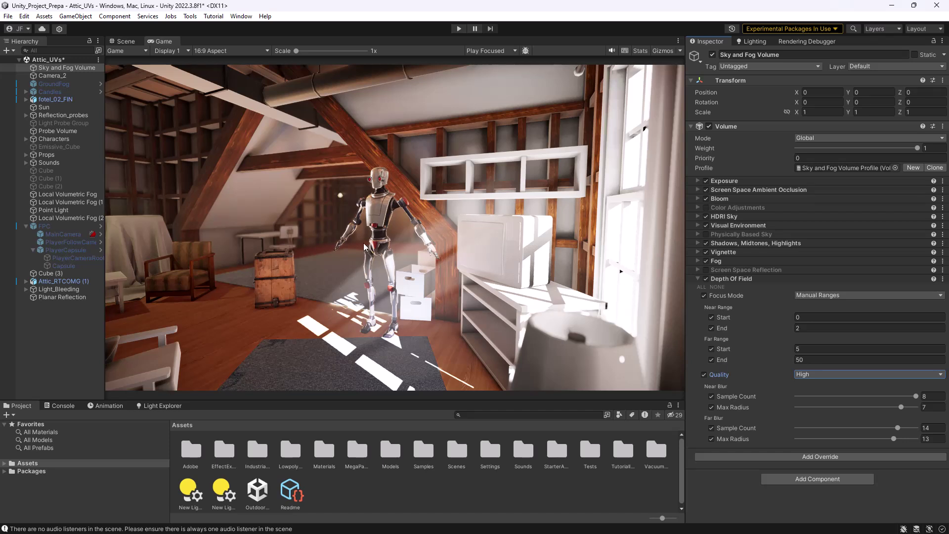
Deactivate the Camera_2 object and activate the FPC first-person controller in its place.
{"action": "left_click", "coordinate": [63, 77]}
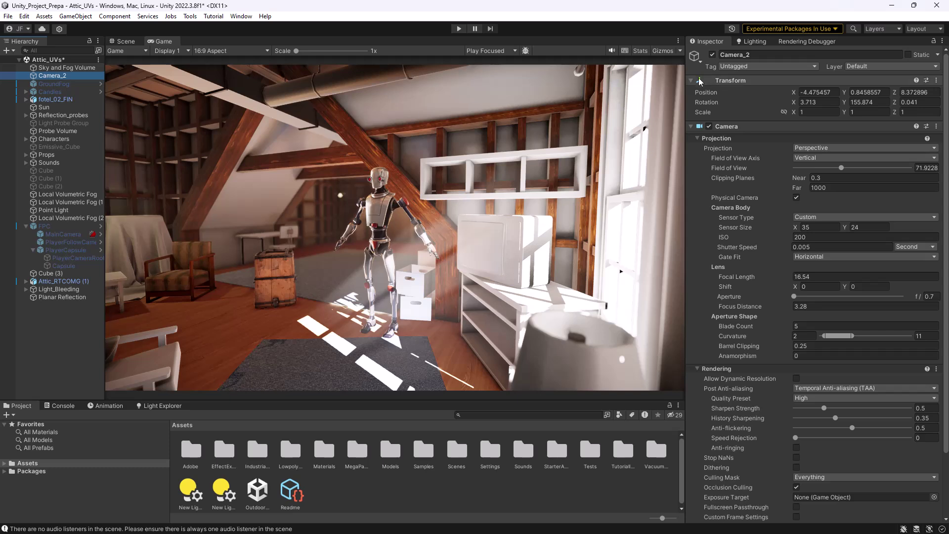
{"action": "left_click", "coordinate": [712, 55]}
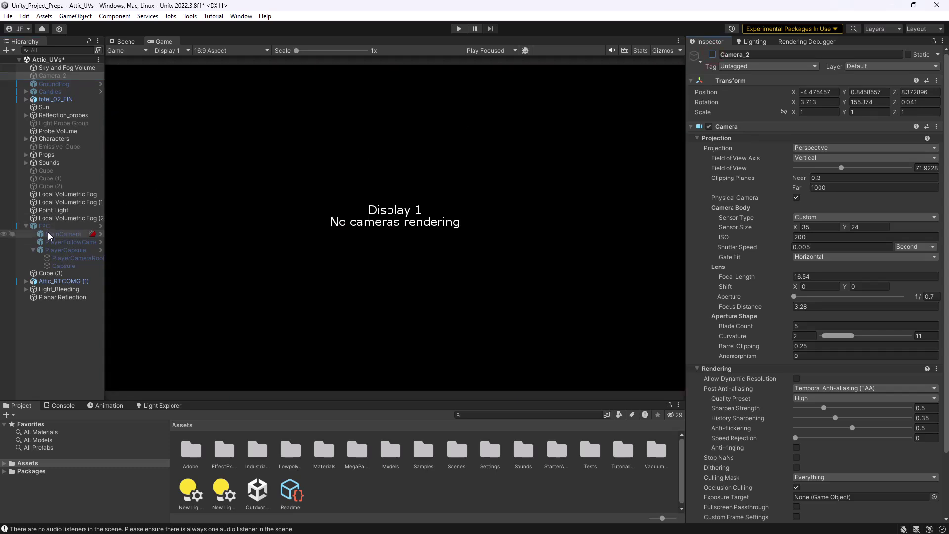
{"action": "left_click", "coordinate": [47, 227]}
{"action": "left_click", "coordinate": [712, 54]}
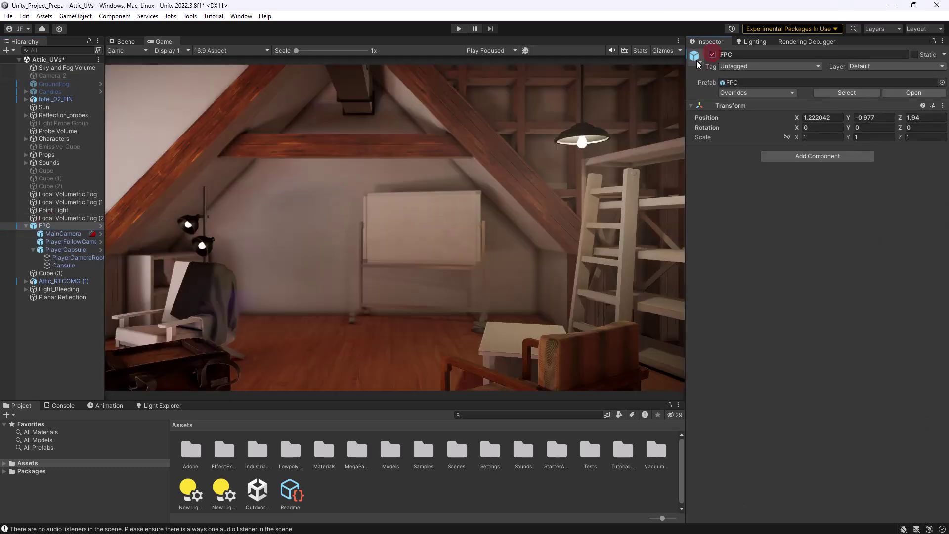
Run the scene in Play mode and walk around the attic to examine the near and far Depth Of Field blur.
{"action": "left_click", "coordinate": [459, 28]}
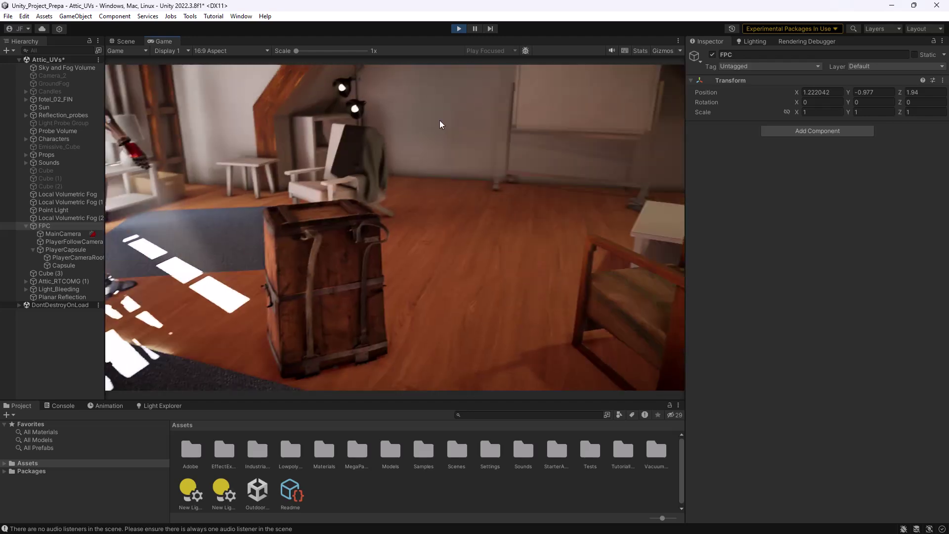
{"action": "key", "text": "w"}
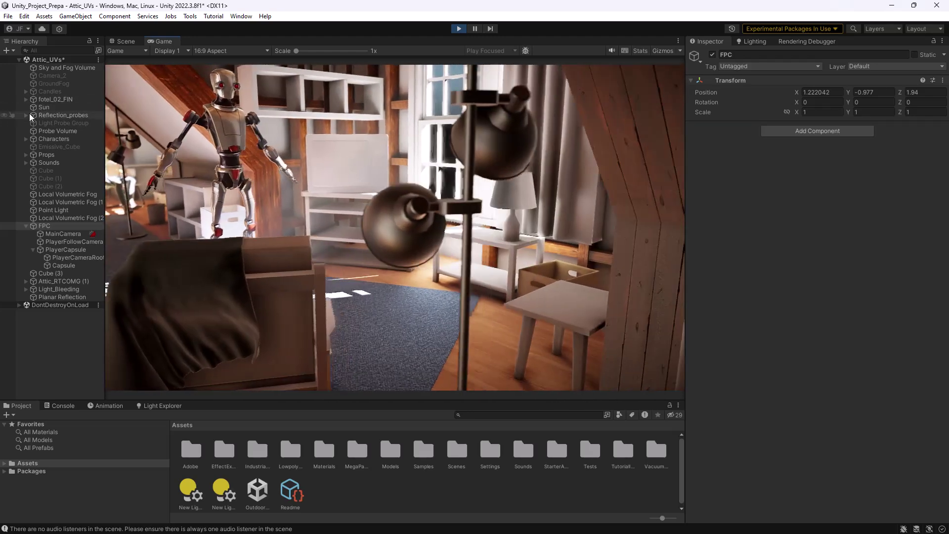
{"action": "key", "text": "s"}
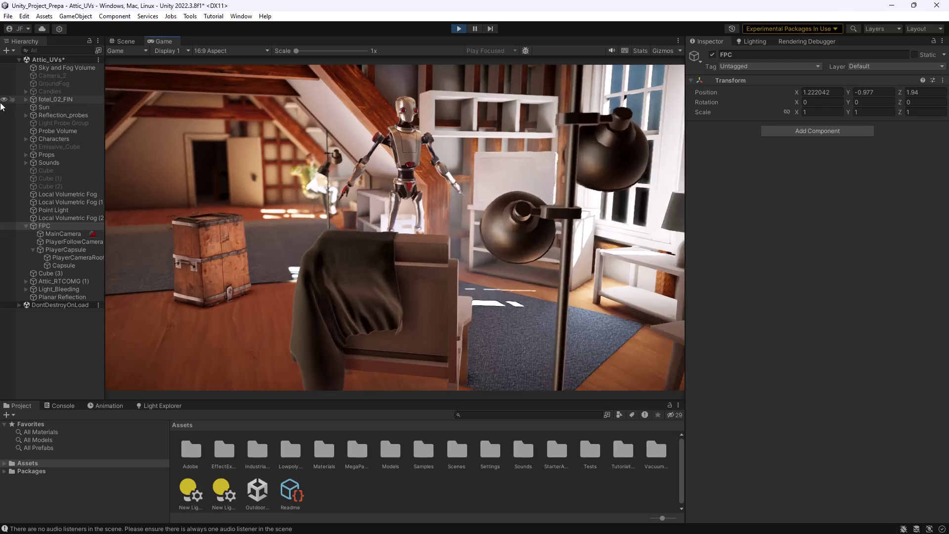
{"action": "key", "text": "w"}
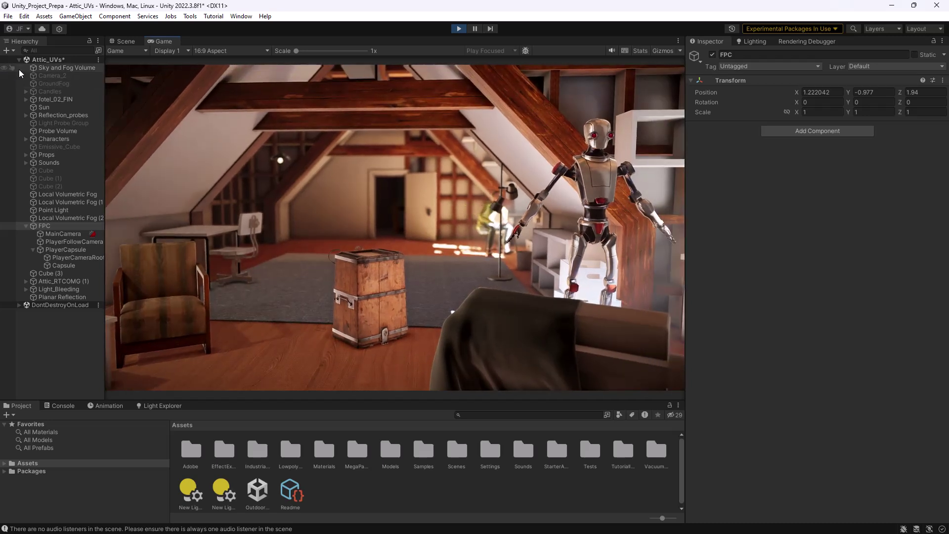
{"action": "key", "text": "w"}
{"action": "key", "text": "s"}
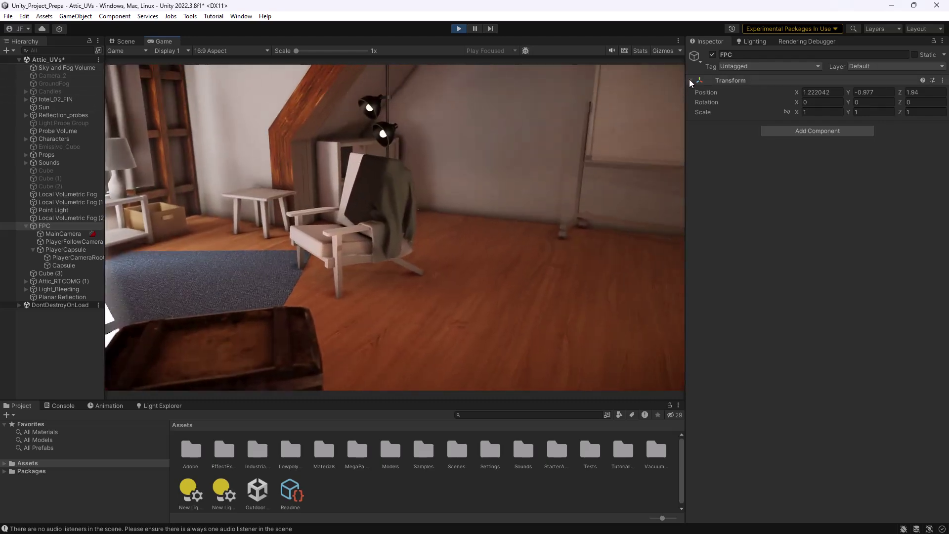
{"action": "key", "text": "s"}
{"action": "key", "text": "s"}
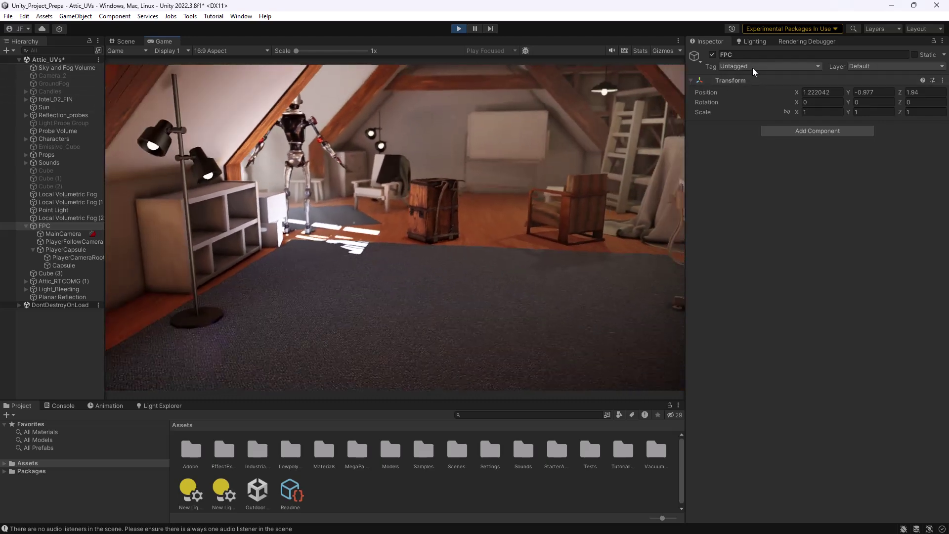
{"action": "key", "text": "d"}
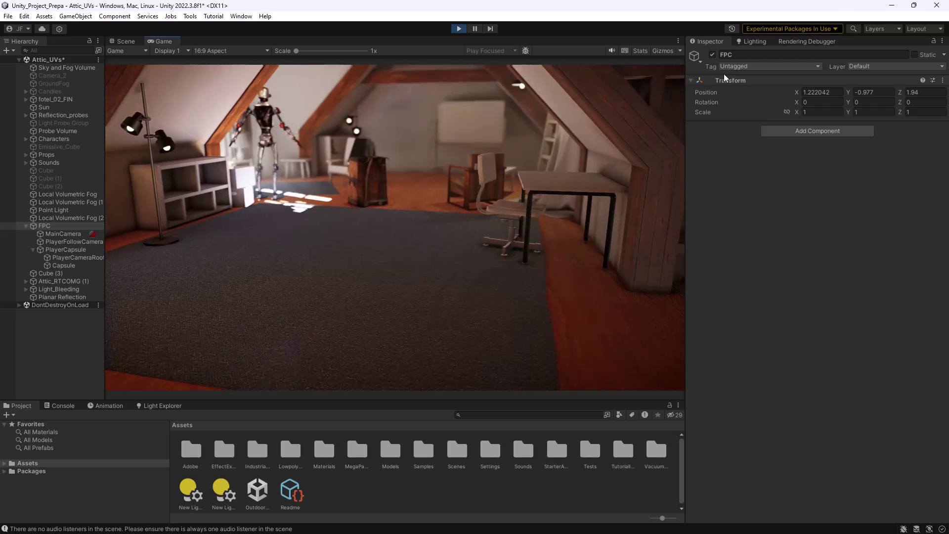
{"action": "key", "text": "w"}
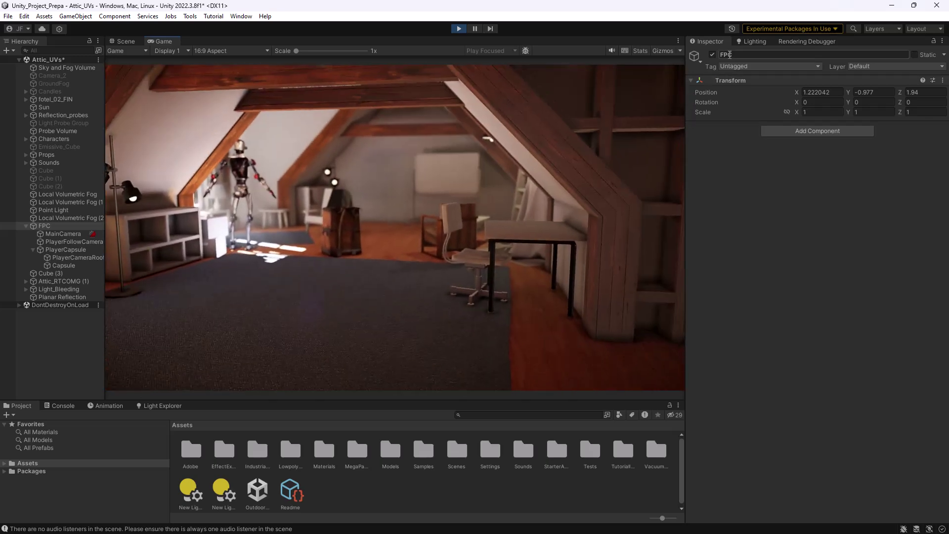
{"action": "key", "text": "w"}
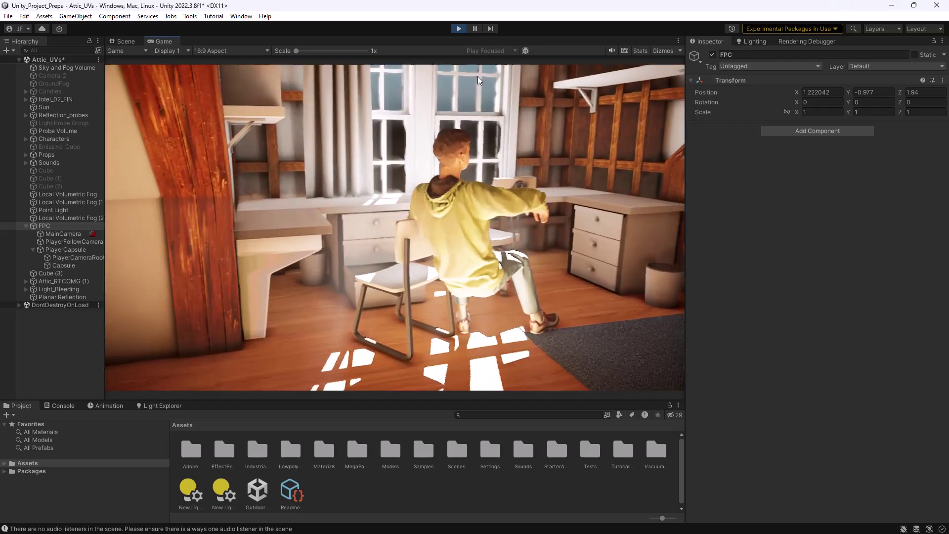
{"action": "key", "text": "w"}
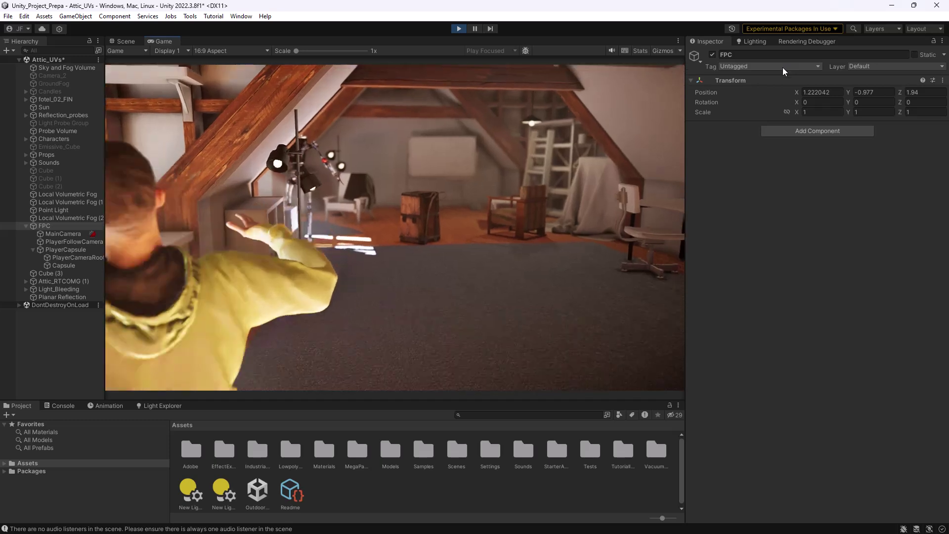
{"action": "key", "text": "w"}
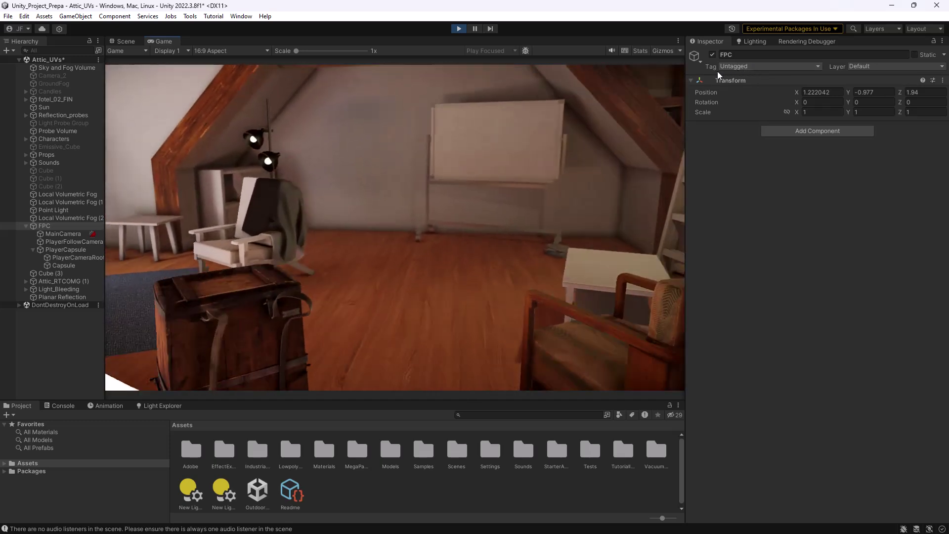
{"action": "key", "text": "w"}
{"action": "key", "text": "d"}
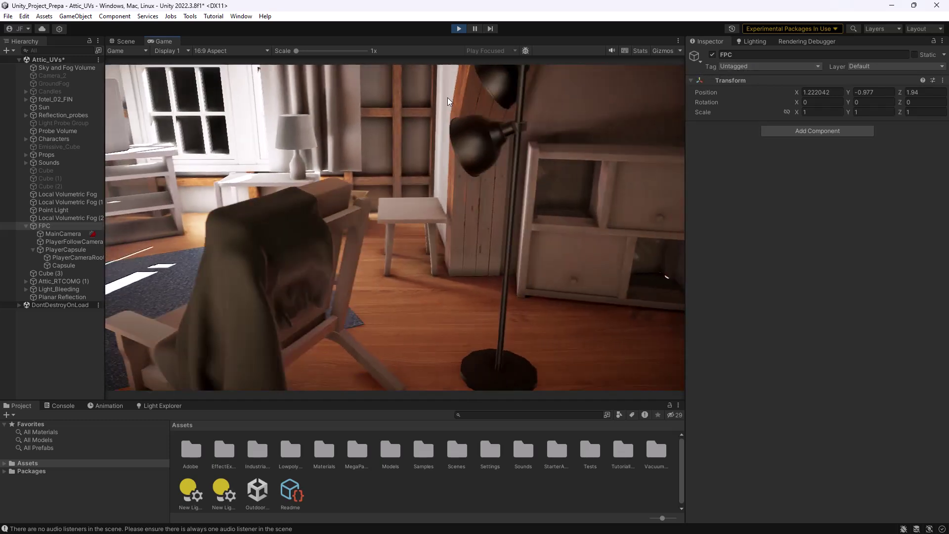
{"action": "key", "text": "w"}
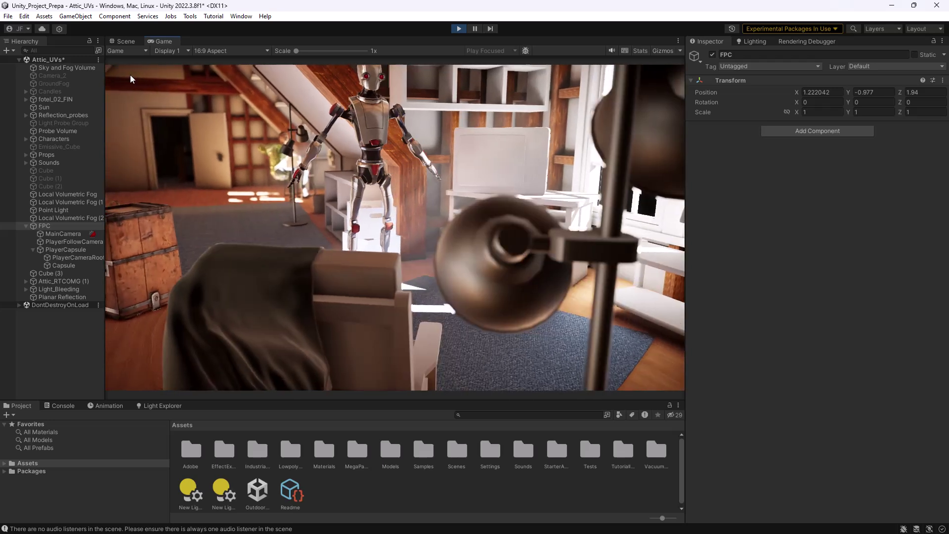